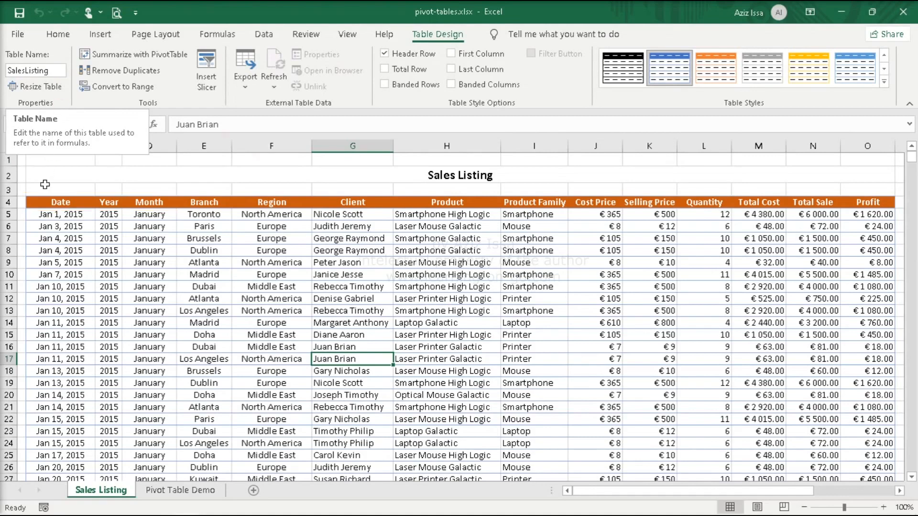
Step: Examine the Date, Year and Month cells of the first record and check how far down the sales table extends
left_click(52, 214)
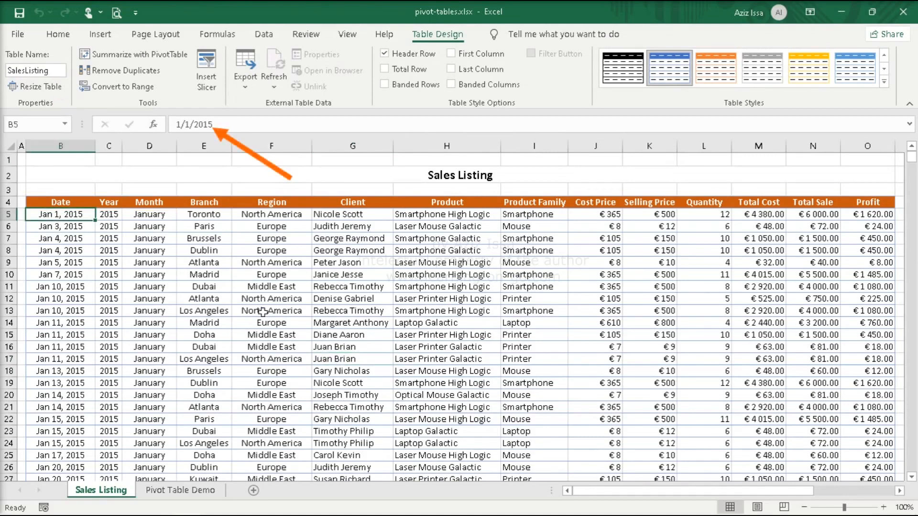
left_click(115, 216)
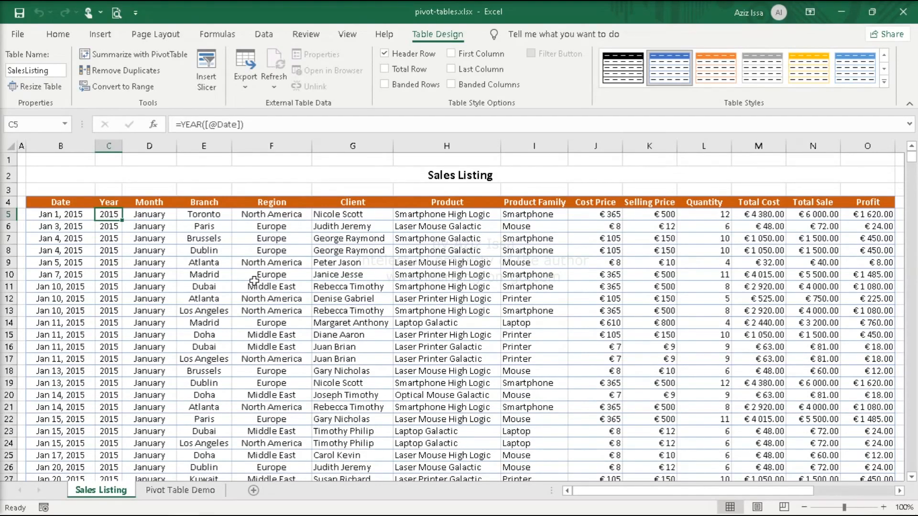
left_click(158, 217)
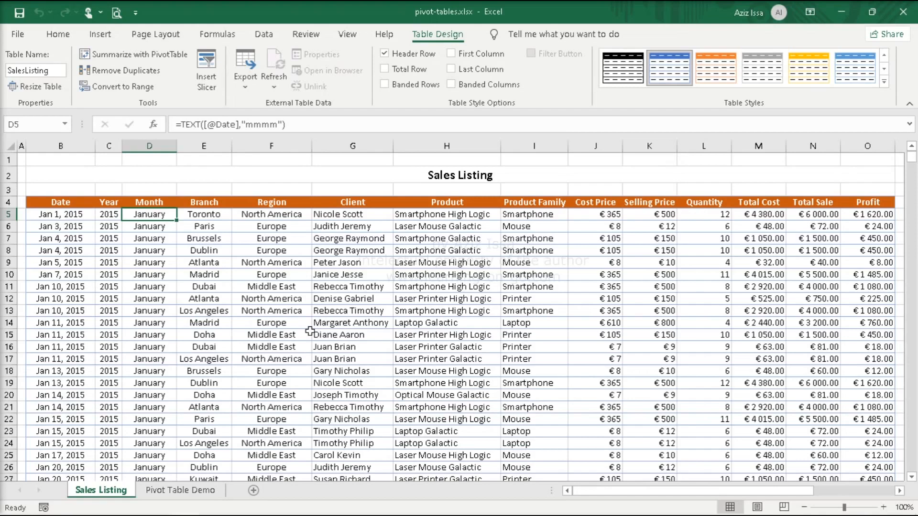
key("ctrl+Down")
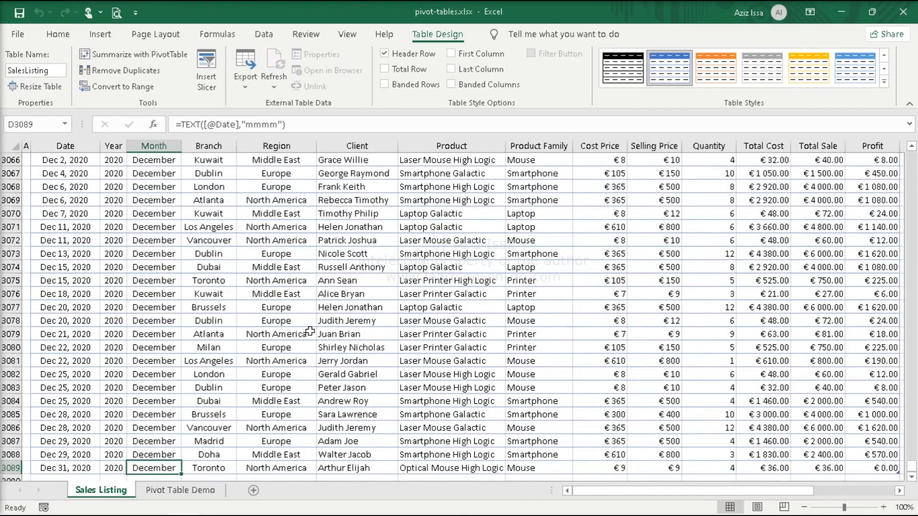
scroll(310, 331, "down", 3)
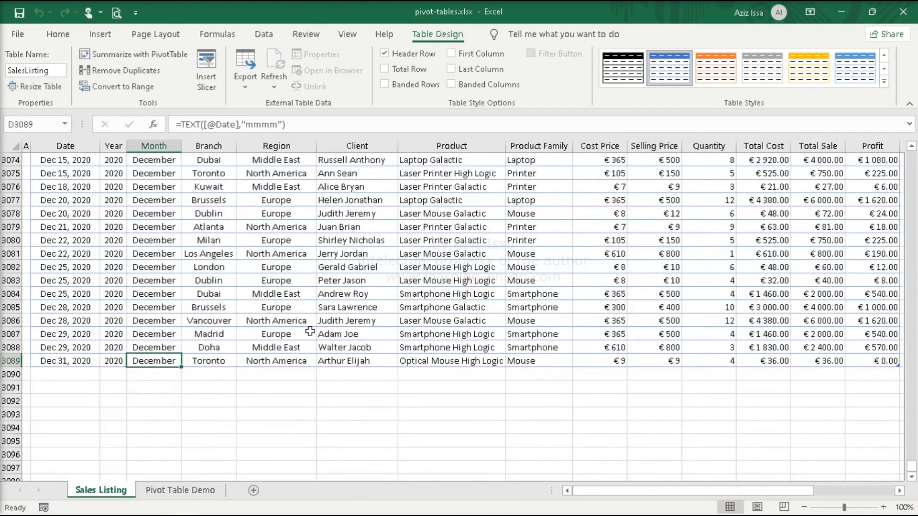
key("ctrl+Up")
scroll(309, 331, "up", 1)
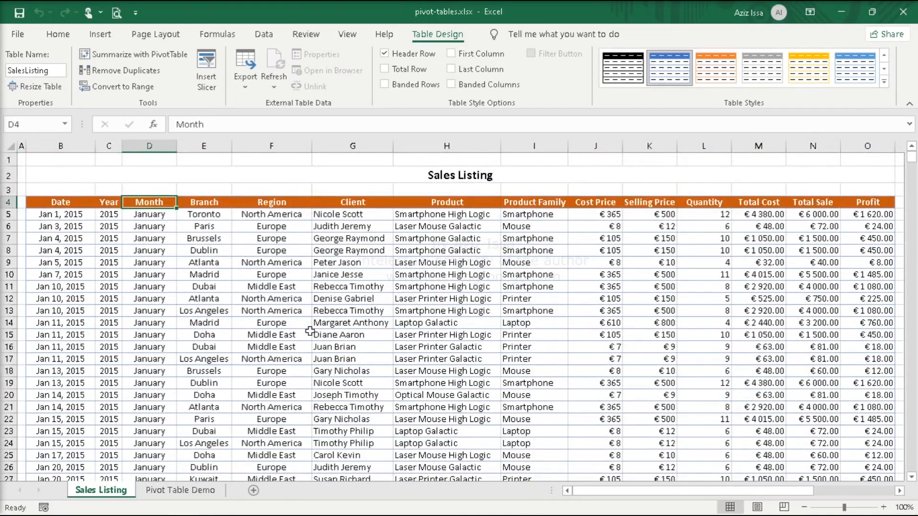
left_click(71, 214)
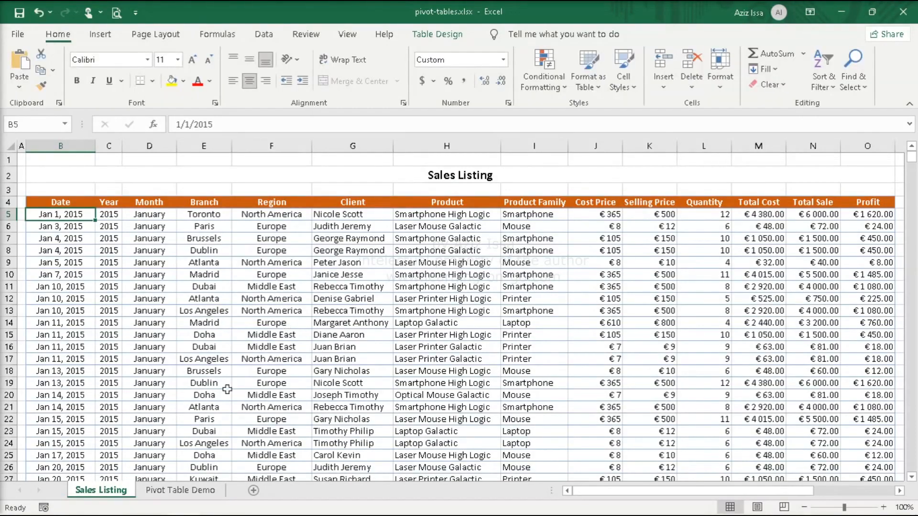
Step: Review the pivot table on the Pivot Table Demo sheet across all its product columns up to the grand total
left_click(195, 492)
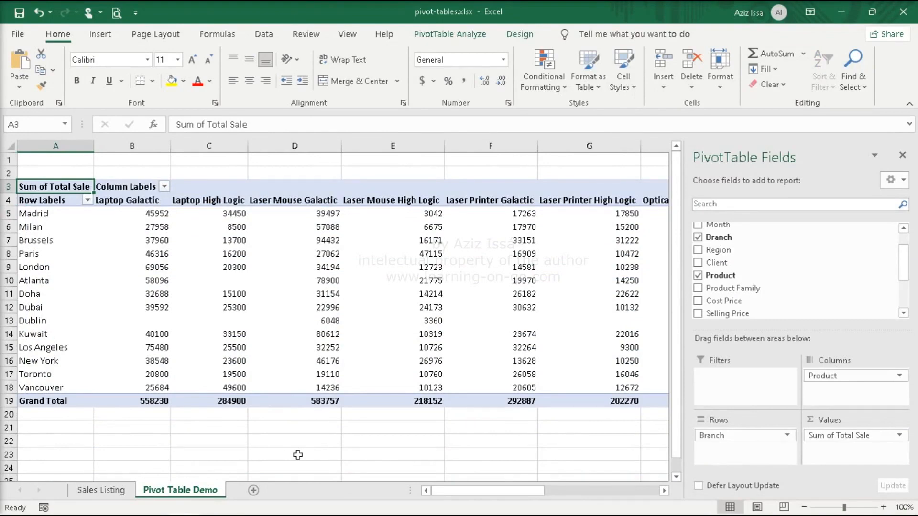
left_click_drag(467, 500, 593, 500)
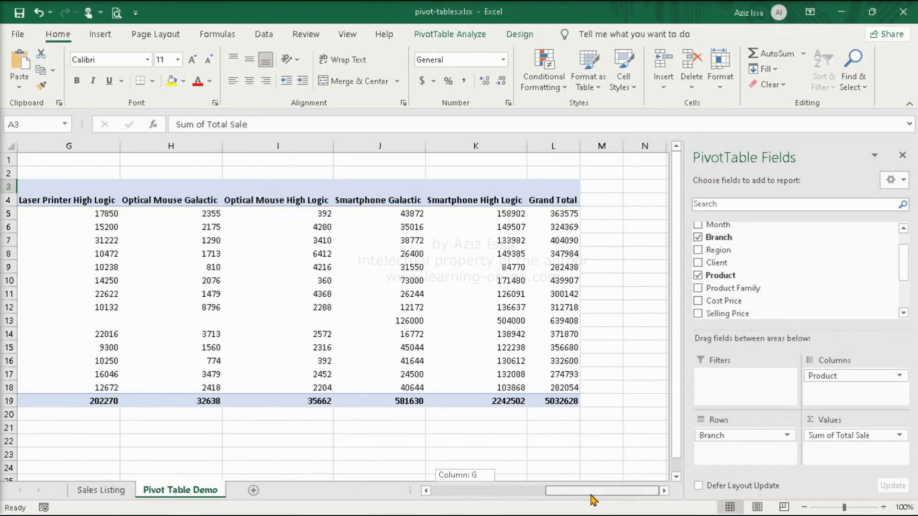
left_click_drag(593, 500, 254, 497)
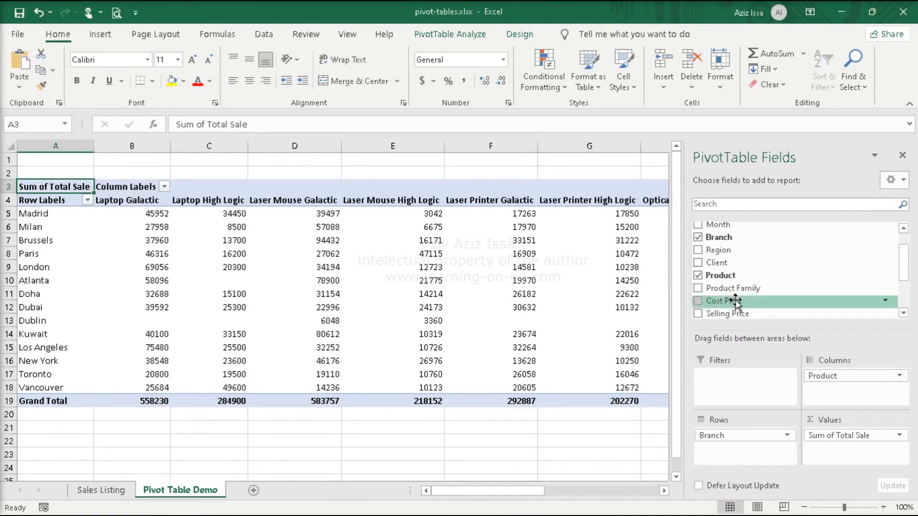
Step: Rearrange the demo pivot table with Product Family as rows and Branch as columns, removing the Product field
left_click_drag(713, 289, 840, 377)
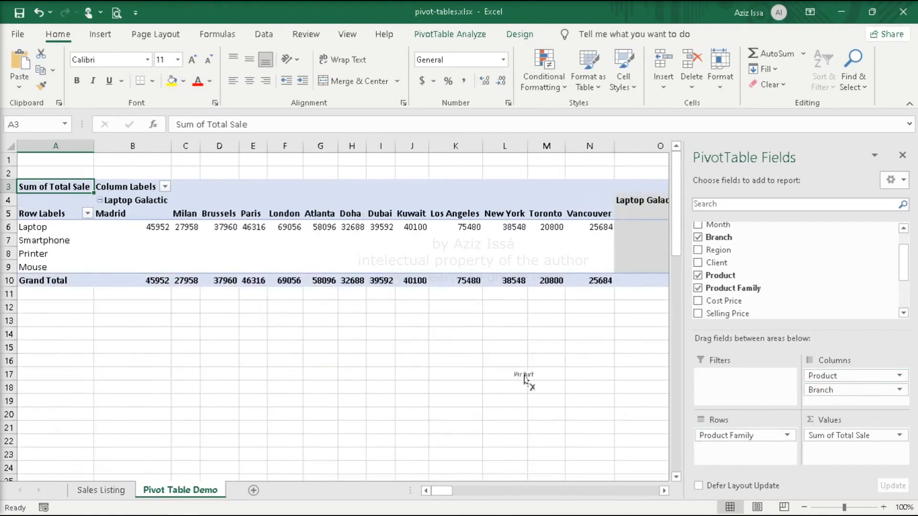
left_click_drag(541, 376, 541, 375)
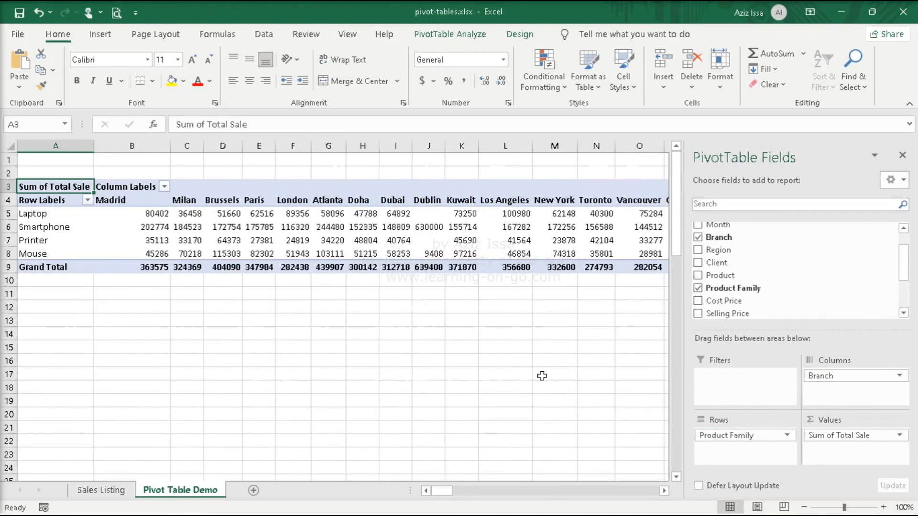
Step: Summarize Total Sale by Average in the demo pivot table, and swap Branch to rows and Product Family to columns
left_click(898, 439)
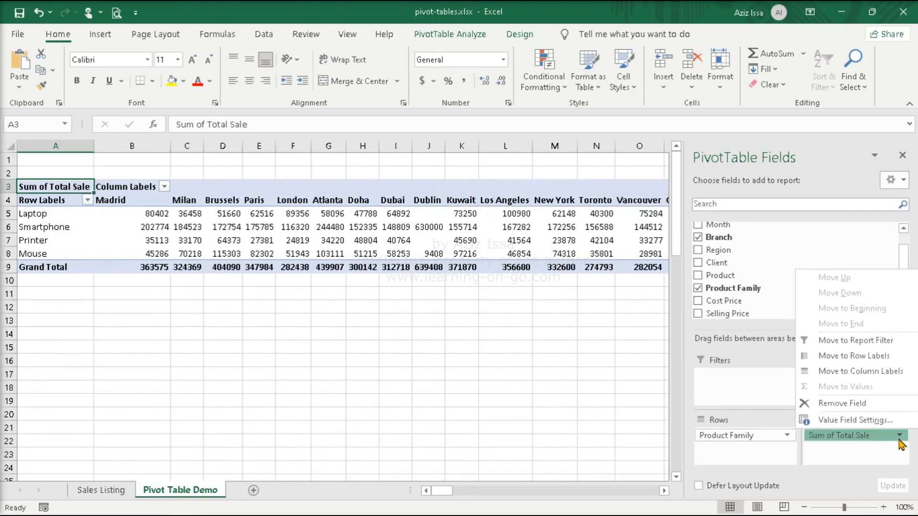
left_click(880, 421)
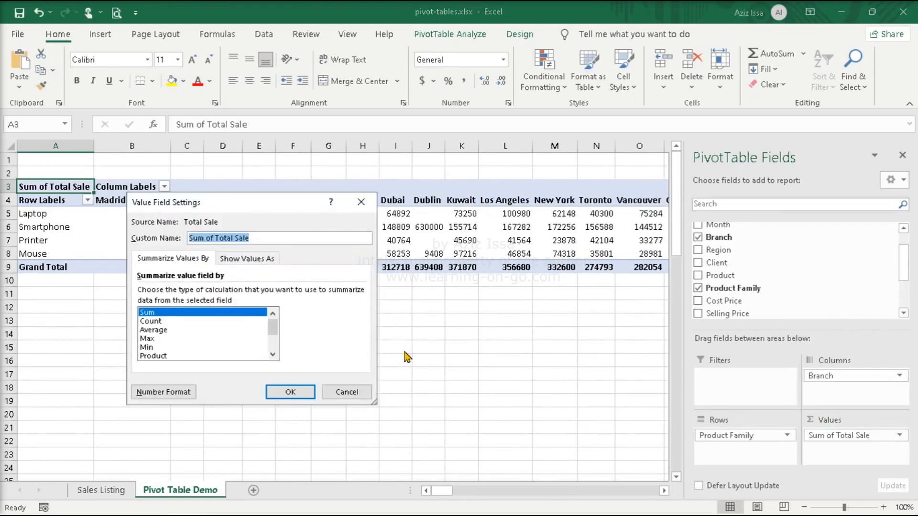
left_click(145, 329)
left_click(311, 391)
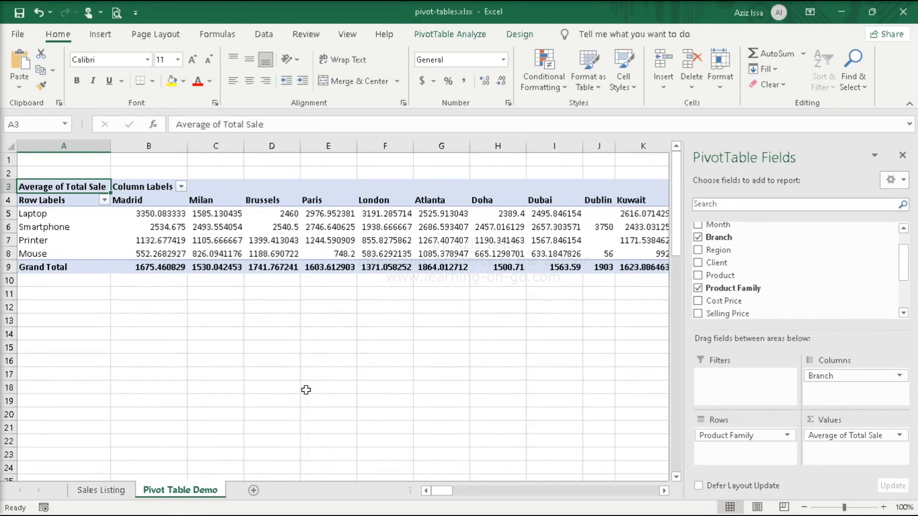
left_click_drag(820, 375, 838, 380)
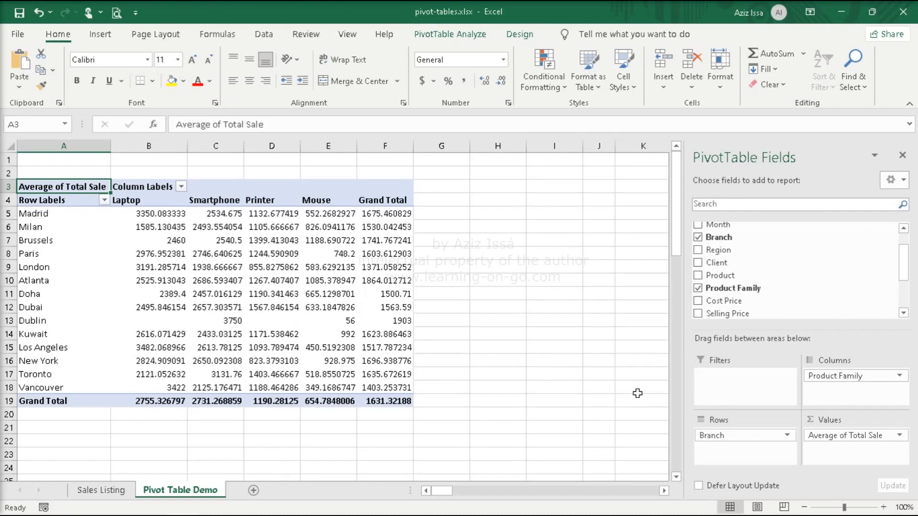
Step: Delete the Pivot Table Demo sheet and select cell G17 inside the sales table
right_click(200, 492)
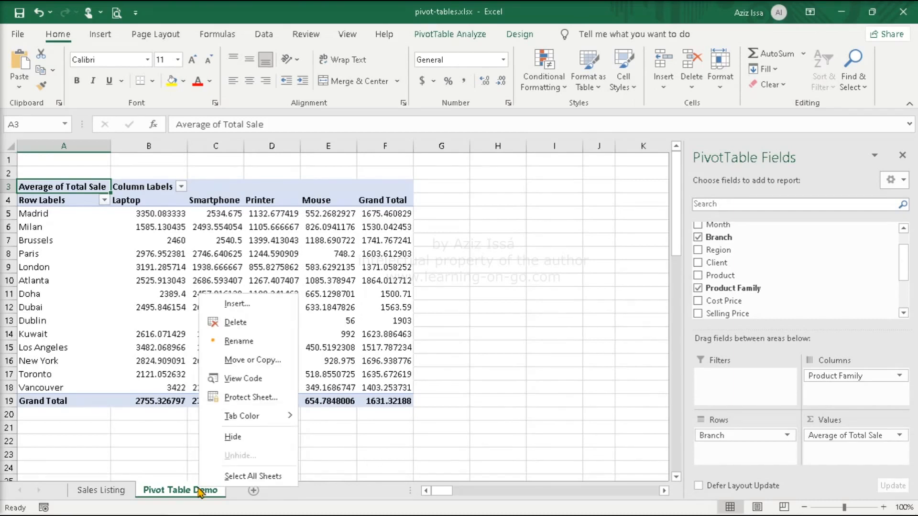
left_click(255, 325)
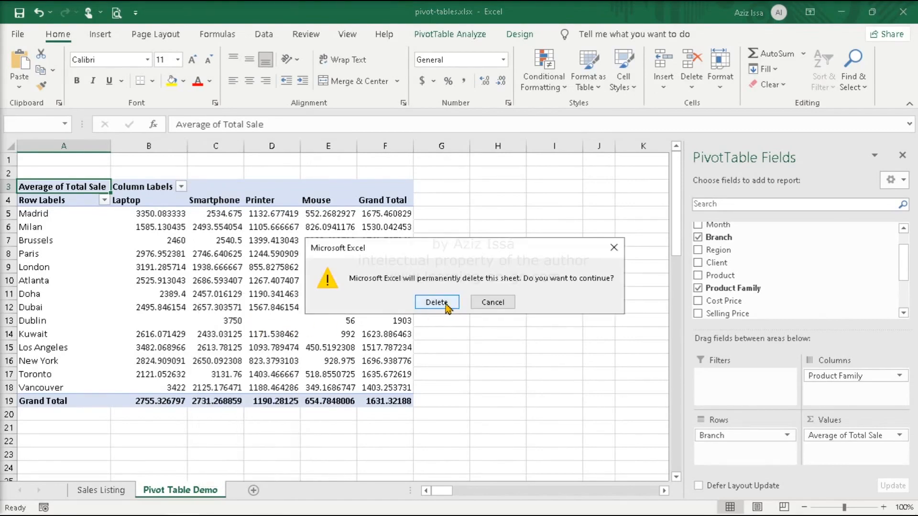
left_click(441, 305)
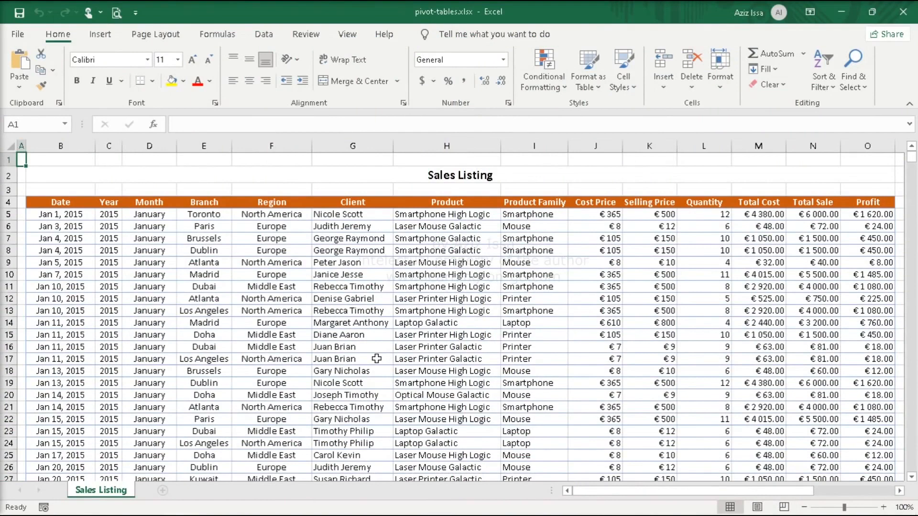
left_click(377, 358)
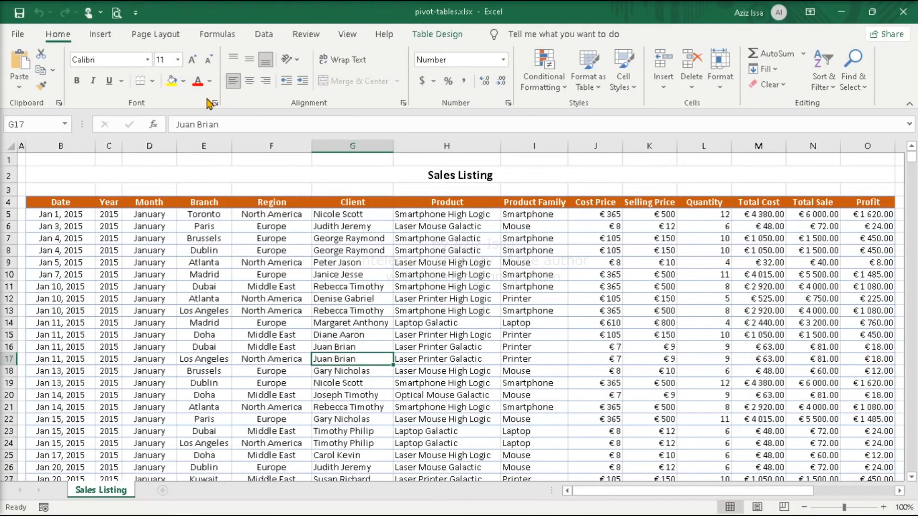
left_click(103, 36)
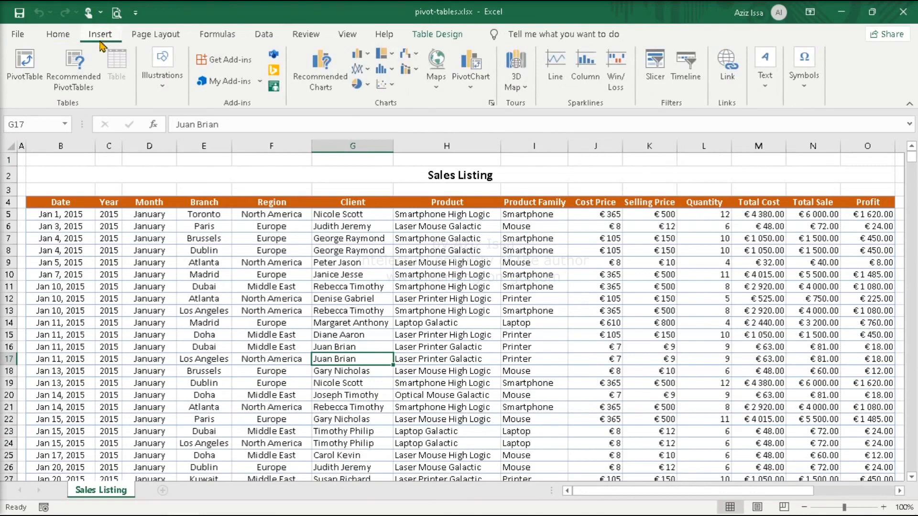
left_click(25, 64)
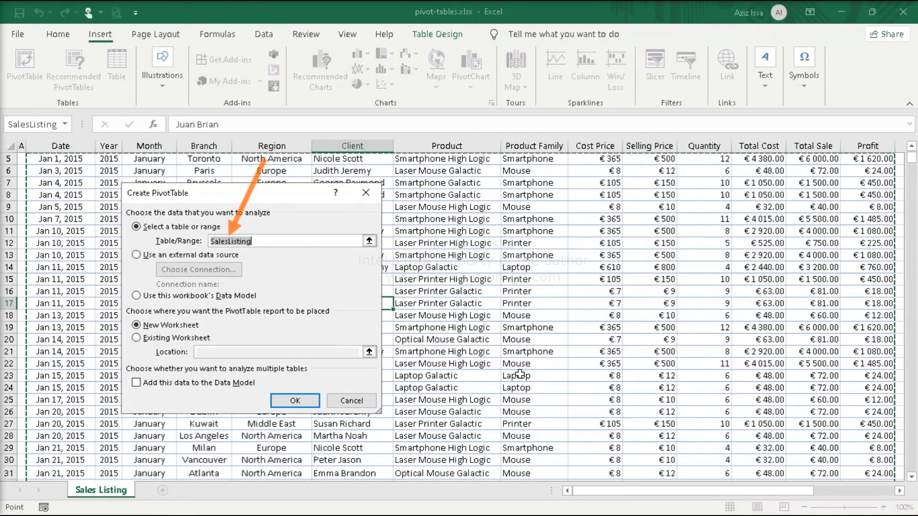
left_click(350, 402)
Step: Summarize the SalesListing table with a PivotTable placed on a new worksheet
left_click(444, 40)
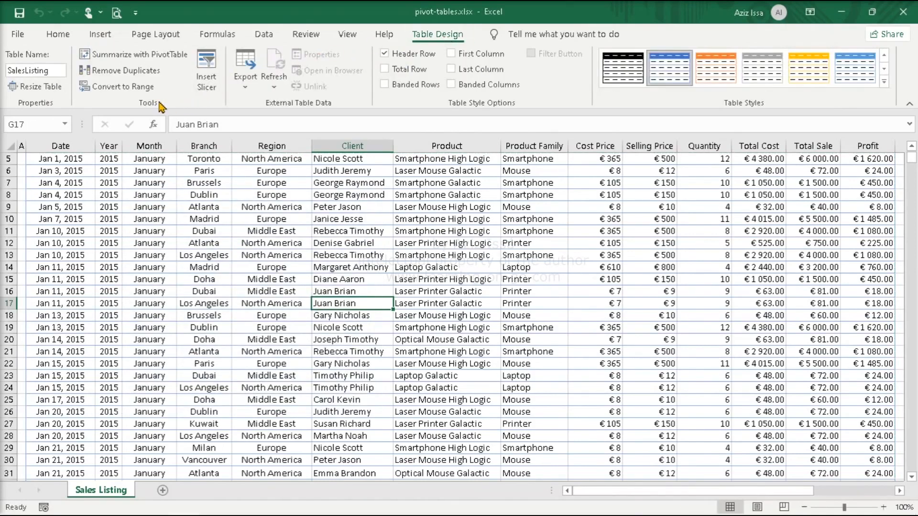
left_click(146, 55)
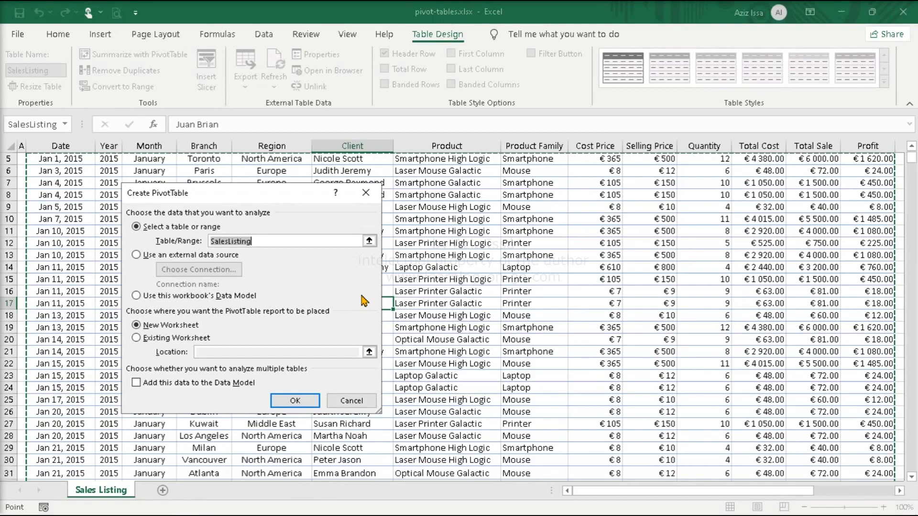
left_click(296, 401)
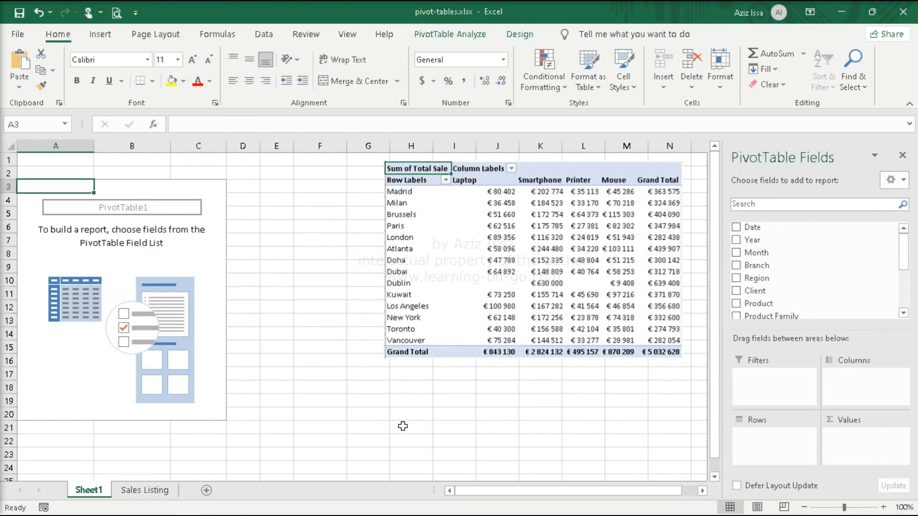
Step: Lay out the new PivotTable with Product Family as columns, Branch as rows and Total Sale as values
left_click_drag(795, 316, 861, 403)
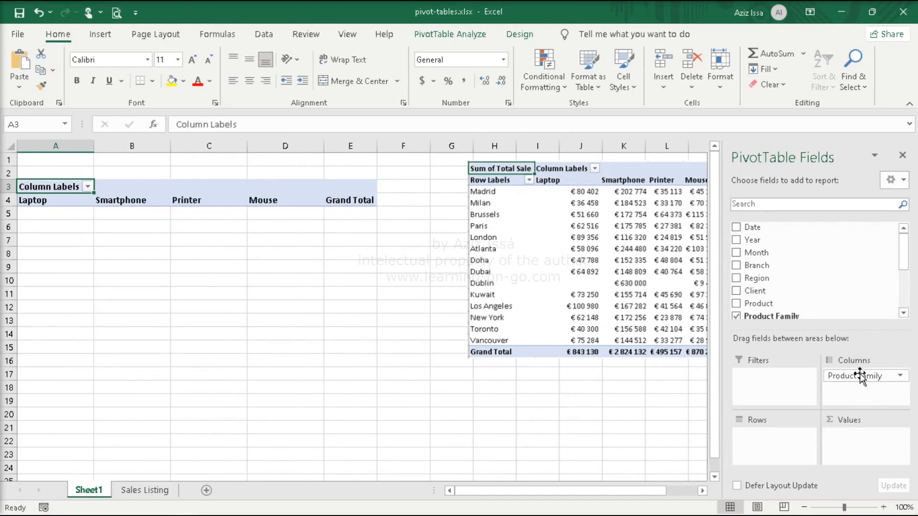
left_click_drag(759, 266, 778, 443)
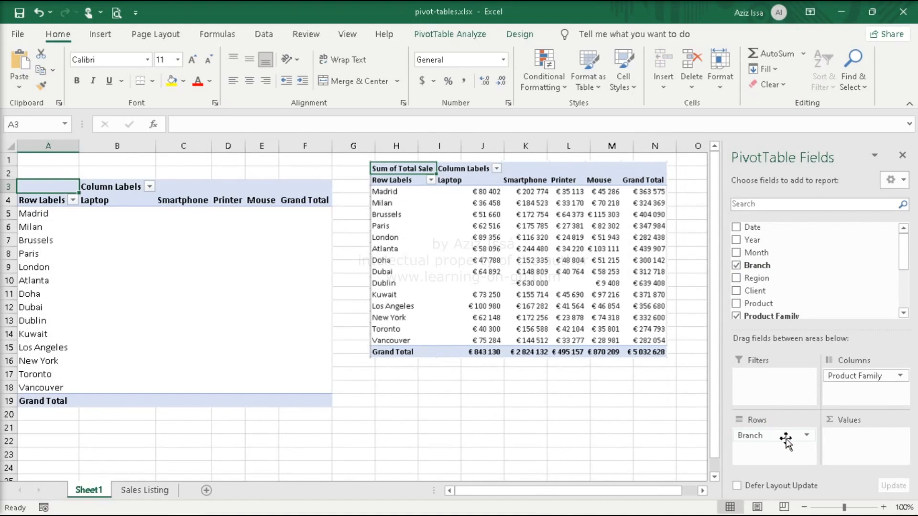
left_click_drag(906, 242, 914, 308)
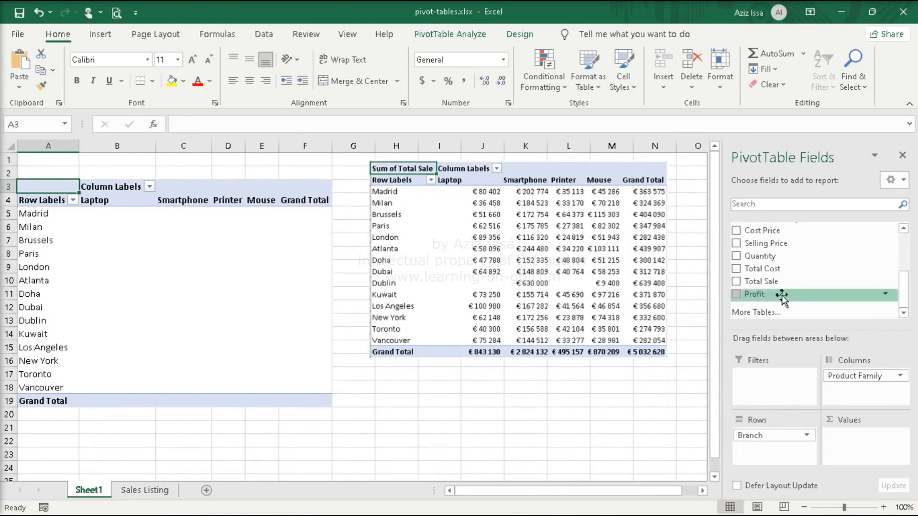
left_click_drag(840, 281, 878, 452)
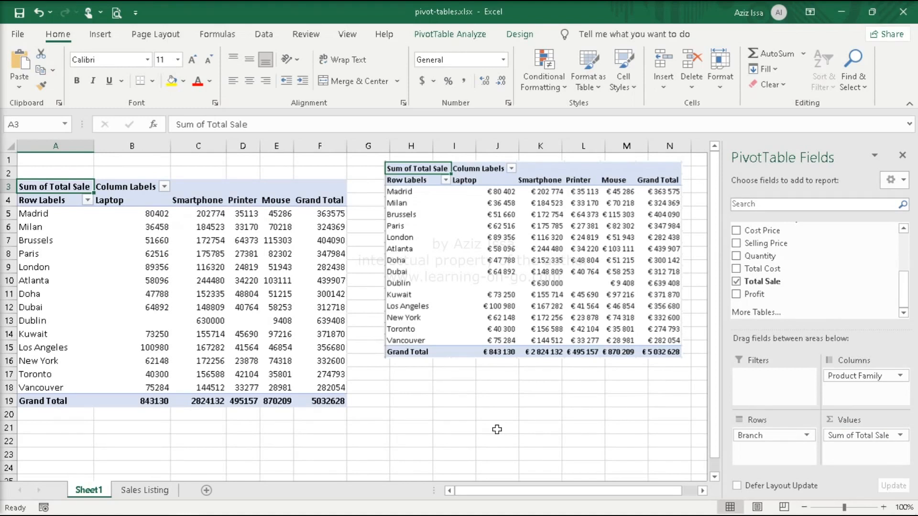
Step: Give the Sum of Total Sale value field the custom name Sales Total
left_click(900, 435)
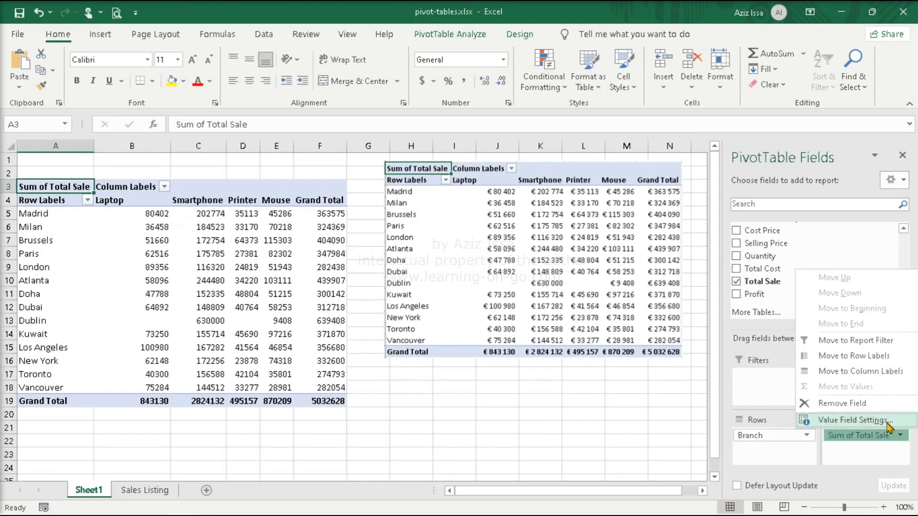
left_click(887, 420)
type("S")
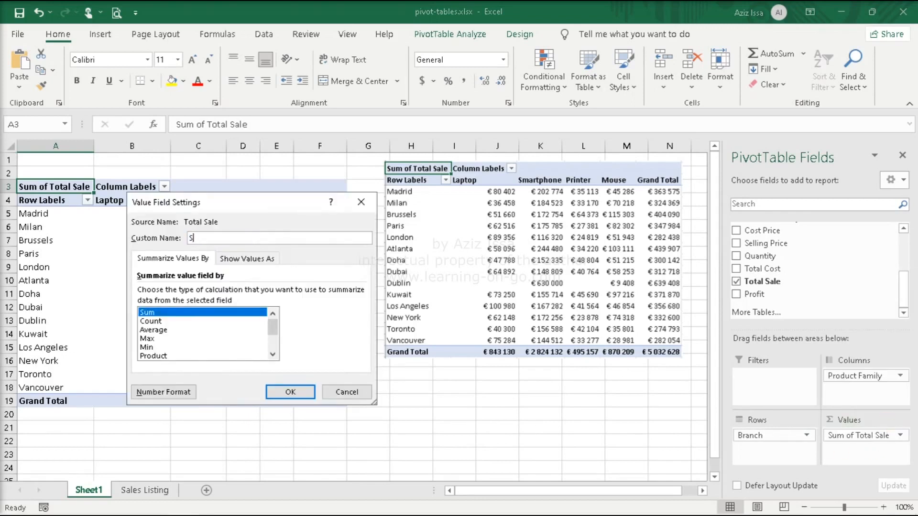
type("ales Total")
Step: Give the Sales Total value field the custom number format € # ##0 and apply its field settings
left_click(177, 400)
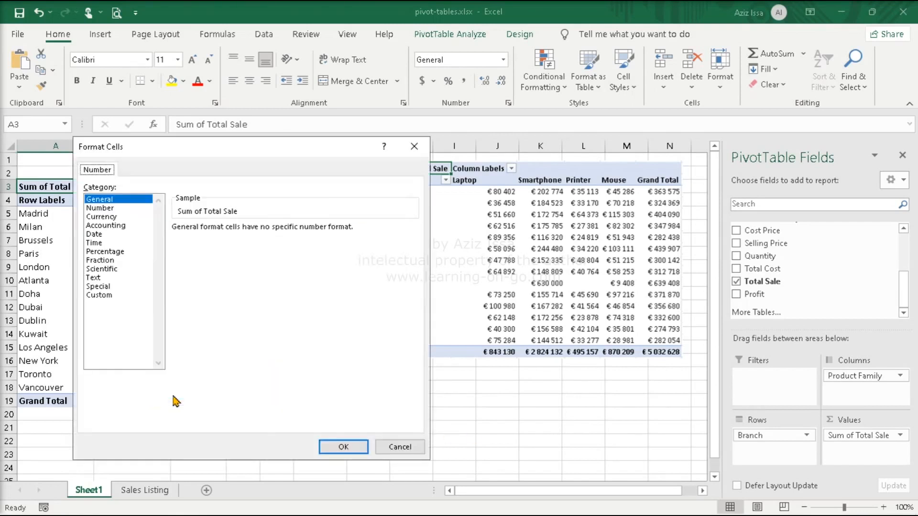
left_click(108, 295)
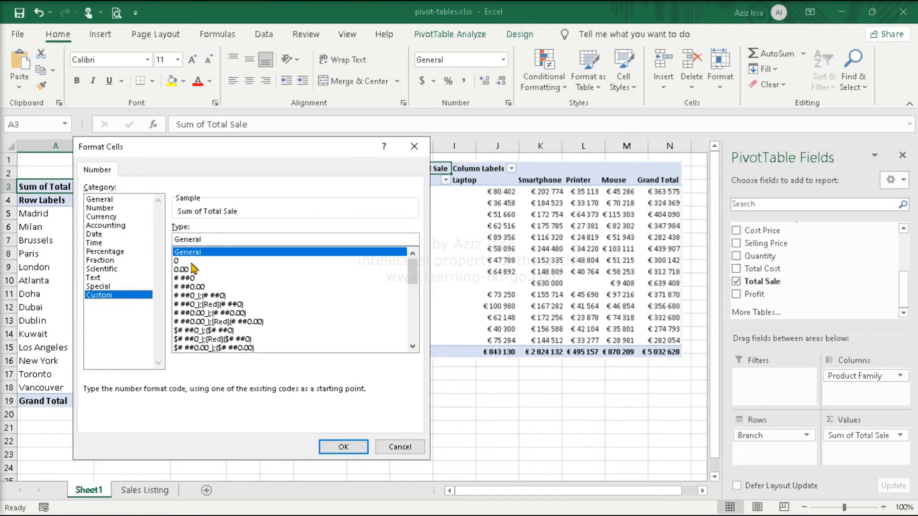
double_click(208, 240)
key("BackSpace")
type("€# #")
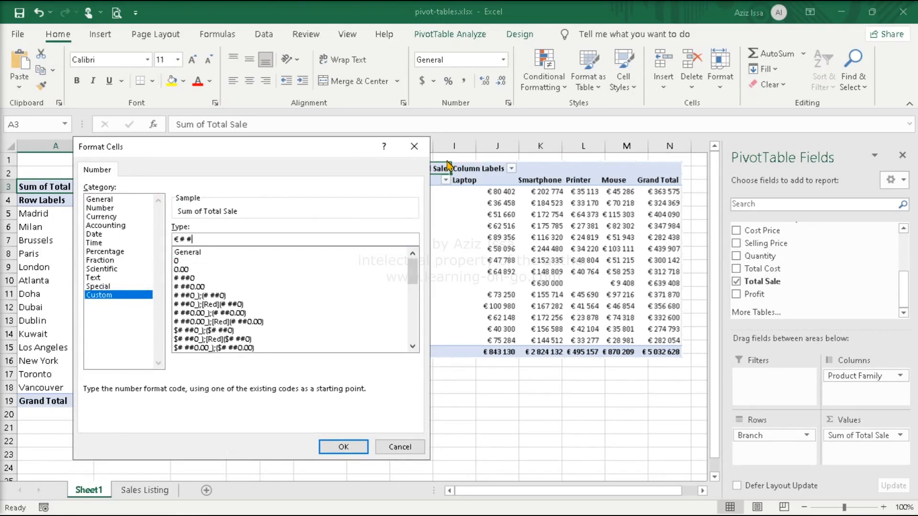
type("#0")
left_click(343, 446)
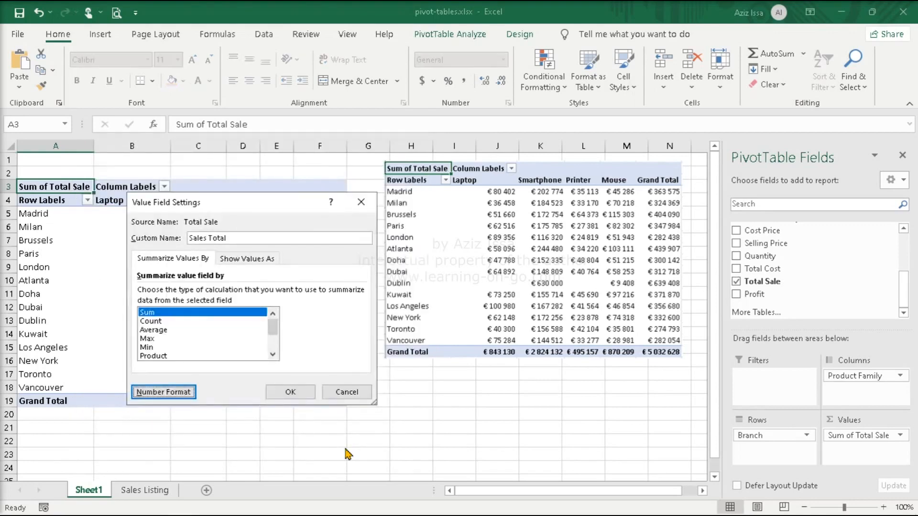
left_click(290, 392)
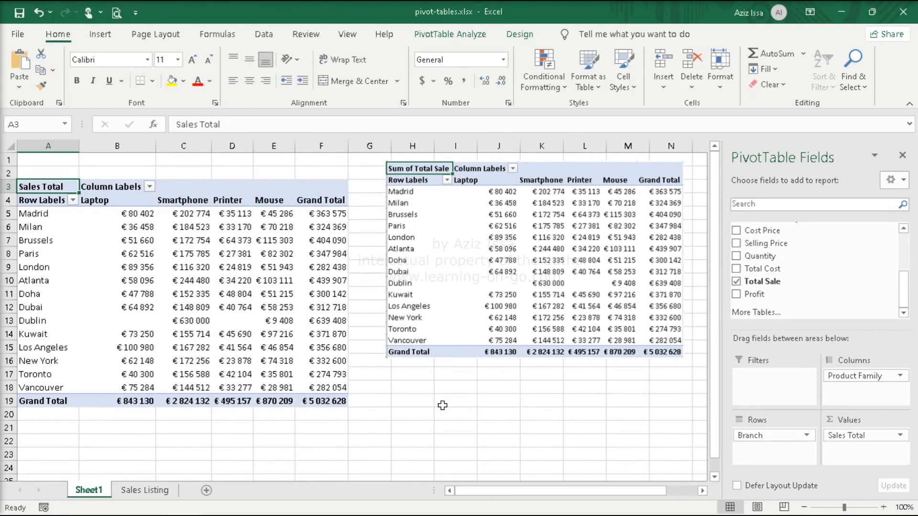
Step: Delete the reference picture of the finished table beside the PivotTable
left_click(473, 319)
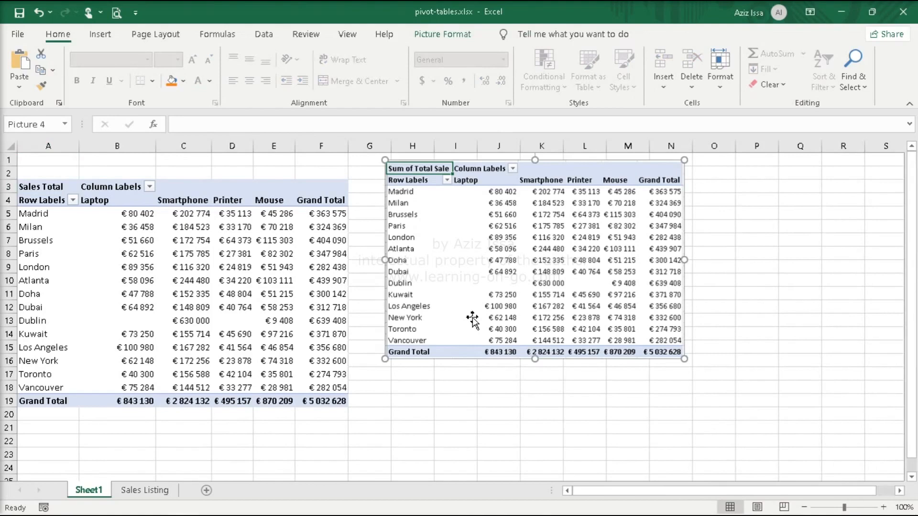
key("Delete")
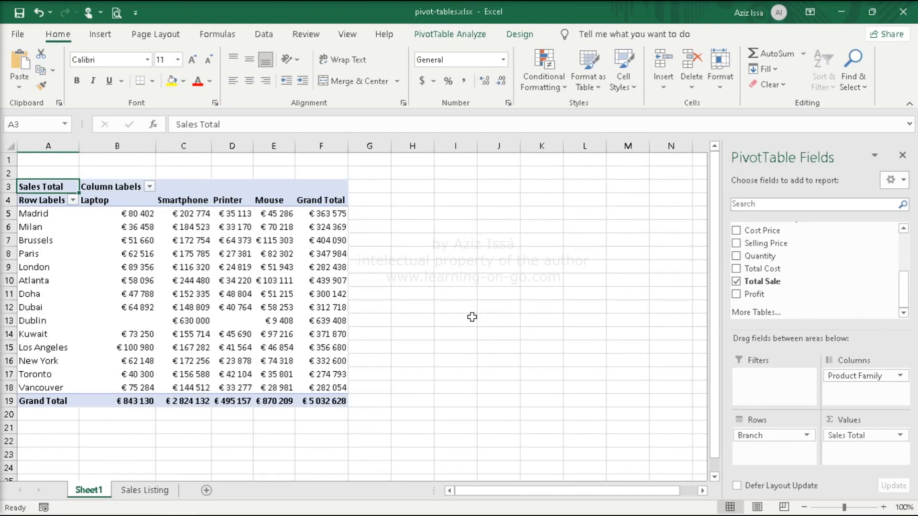
Step: Rename Sheet1 as Sales Pivot Table and move it after the Sales Listing sheet
right_click(99, 491)
left_click(140, 344)
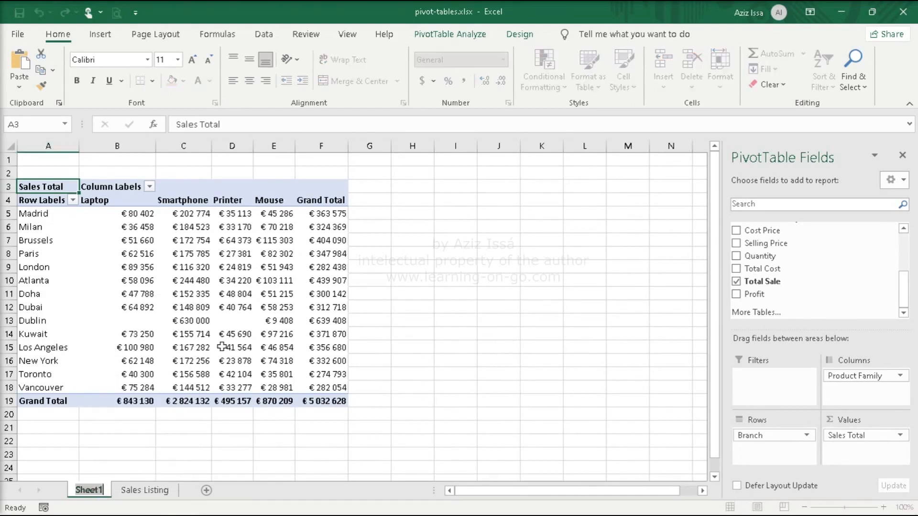
type("Sales Pi")
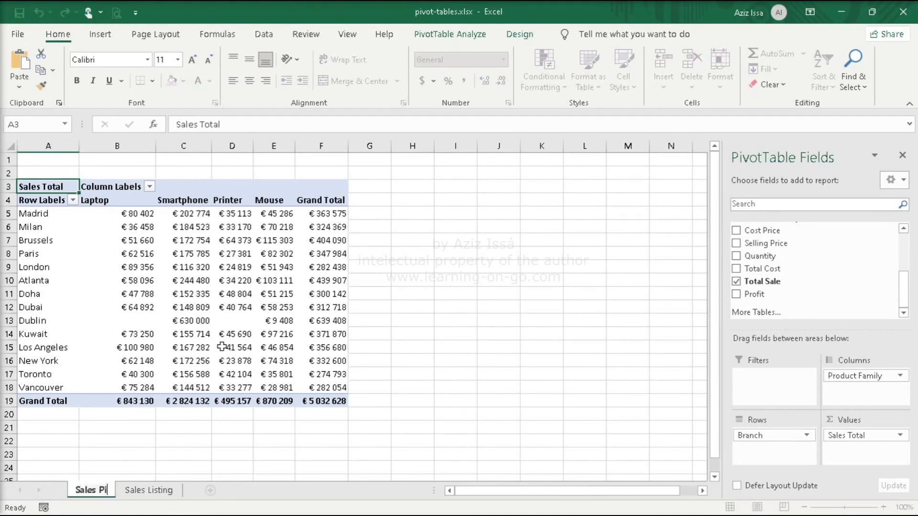
type("vot Table")
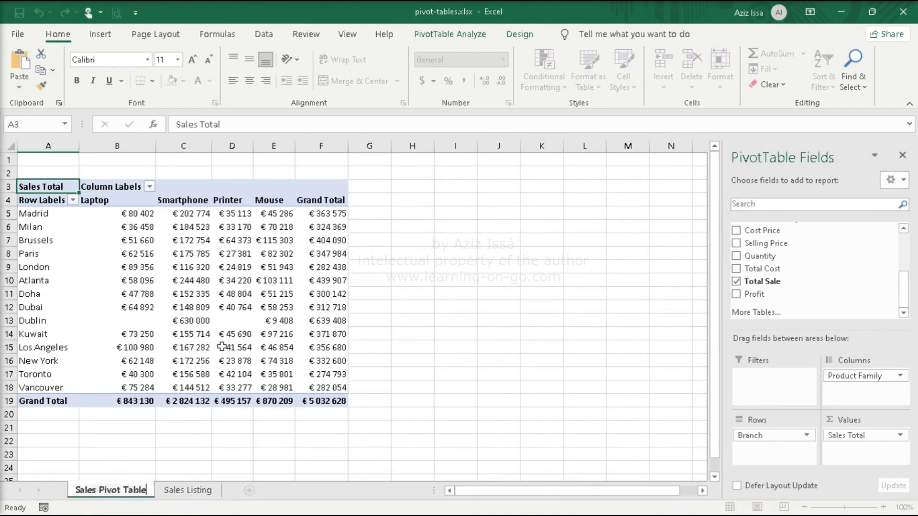
key("Return")
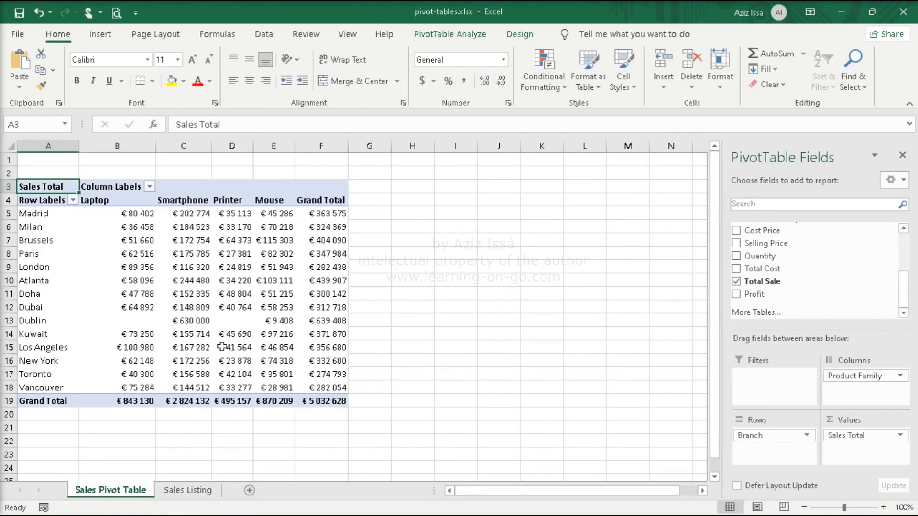
left_click_drag(138, 491, 242, 491)
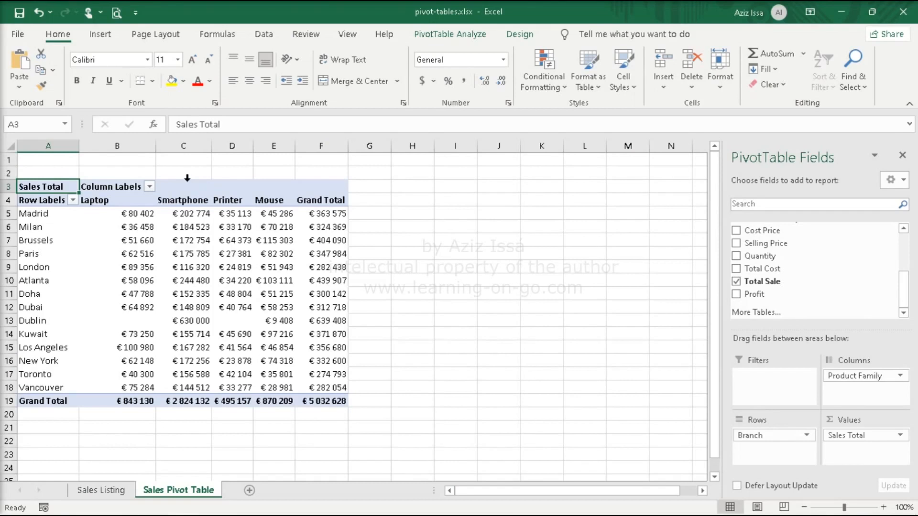
Step: Filter the PivotTable's column labels to show only Laptop and Smartphone
left_click(150, 187)
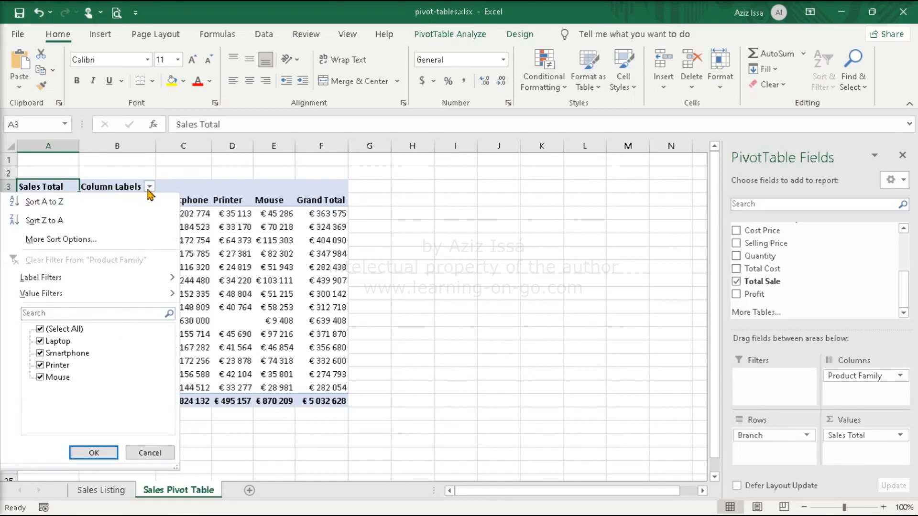
left_click(40, 365)
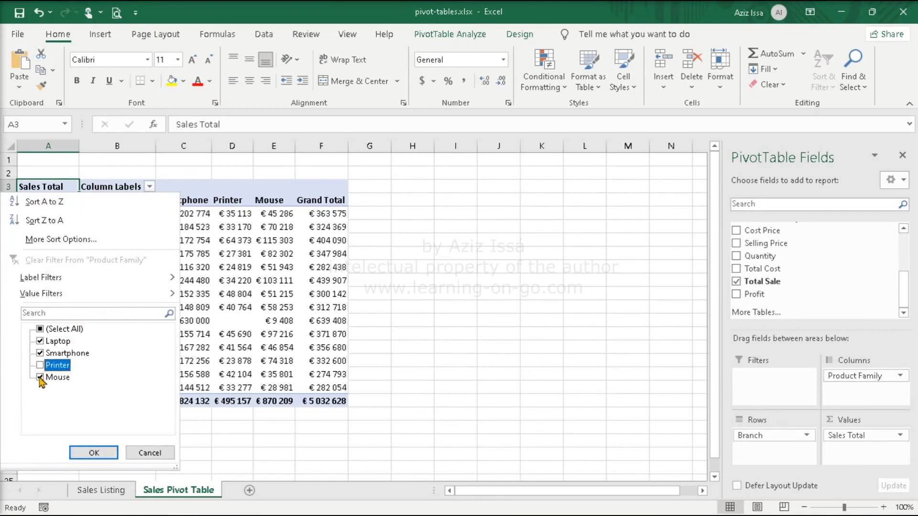
left_click(40, 377)
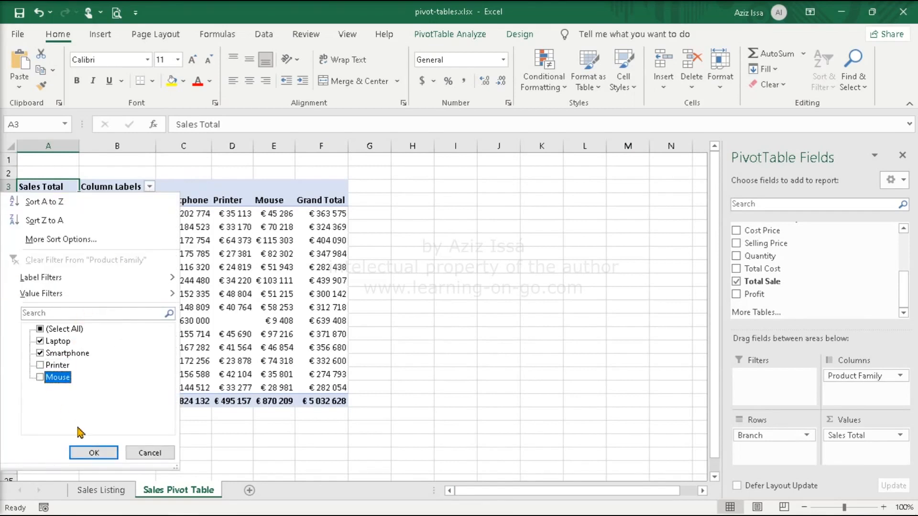
left_click(94, 453)
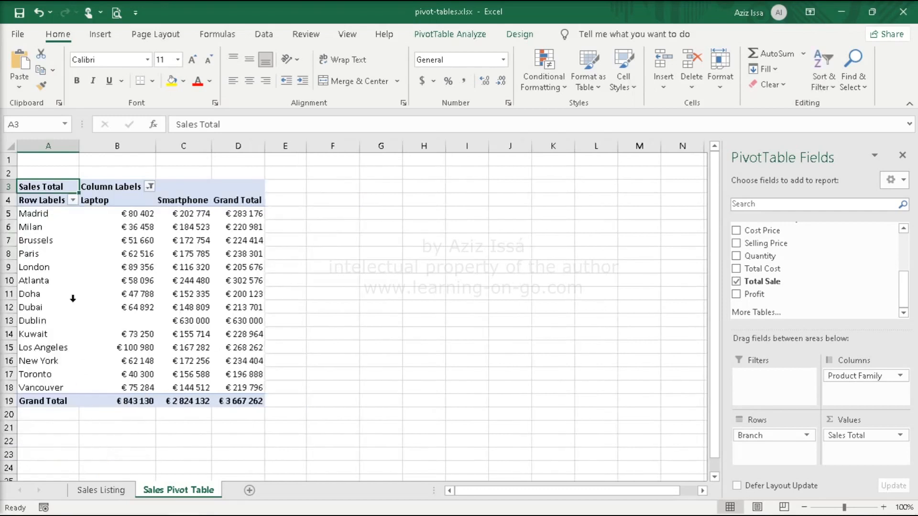
Step: Apply a label filter to the Branch rows so only branches beginning with D are shown
left_click(73, 200)
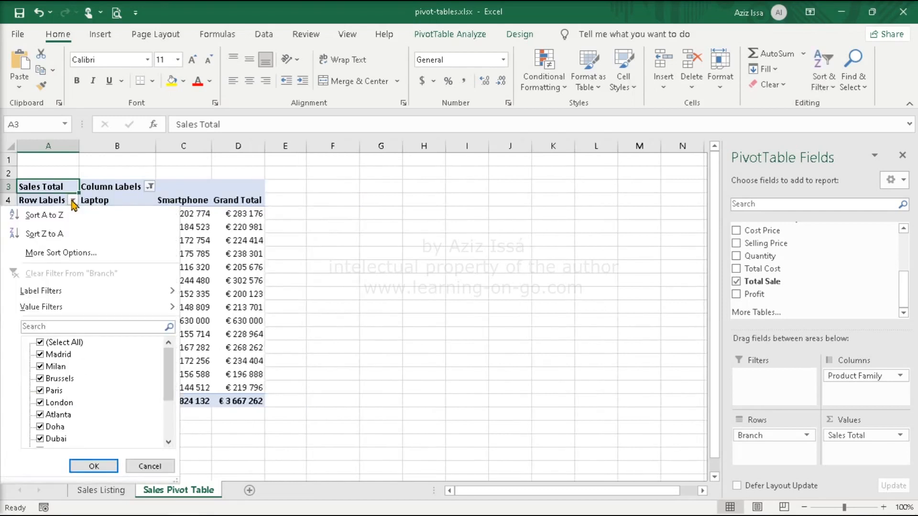
mouse_move(87, 292)
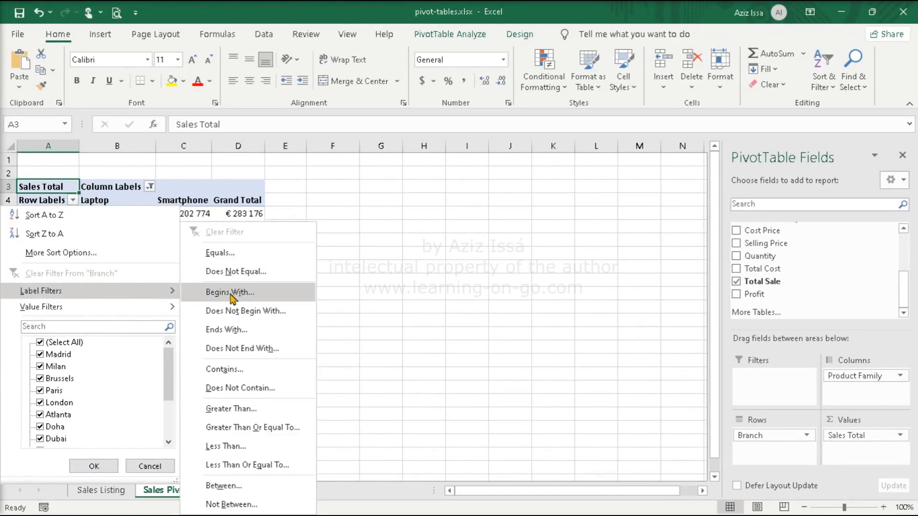
left_click(232, 293)
type("d")
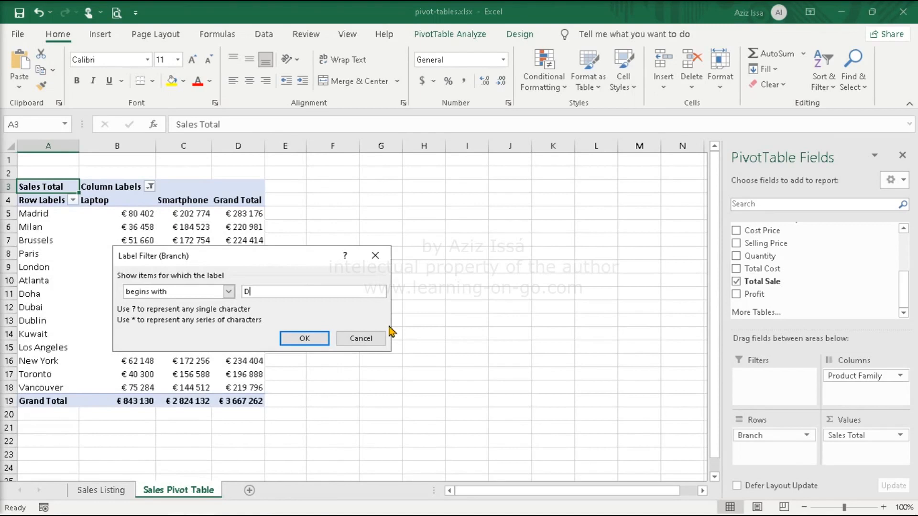
left_click(306, 335)
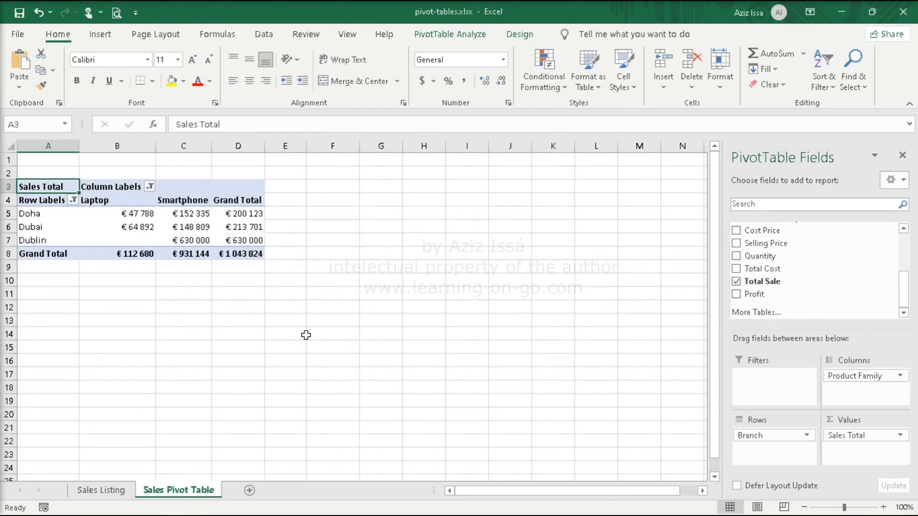
Step: Show all product families again and clear the label filter from the Branch rows
left_click(149, 186)
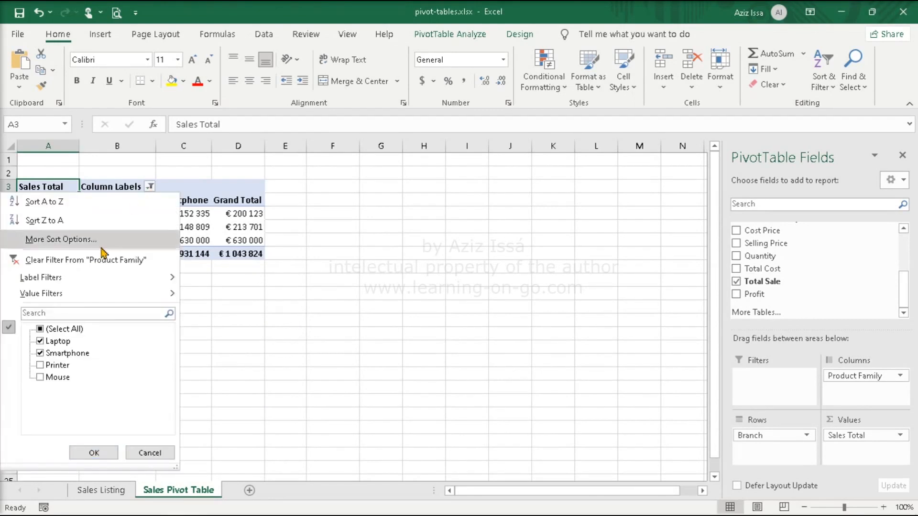
left_click(40, 328)
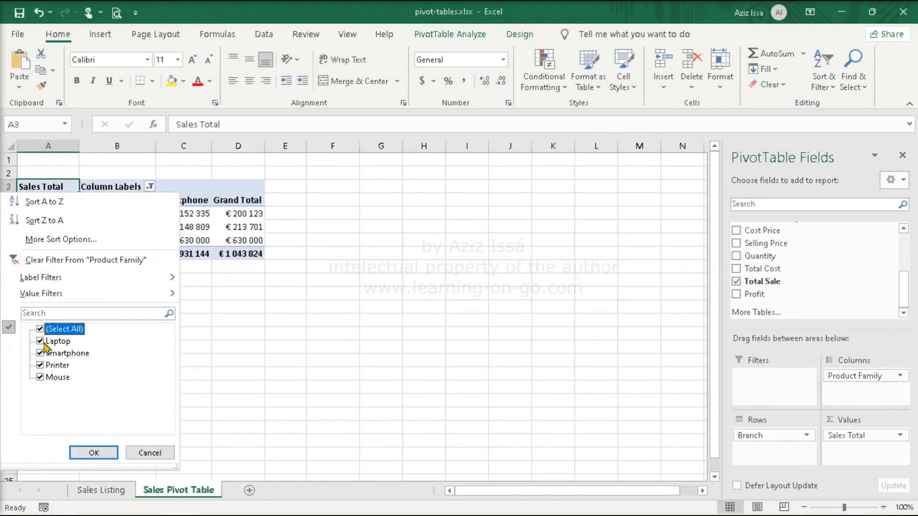
left_click(104, 455)
left_click(73, 200)
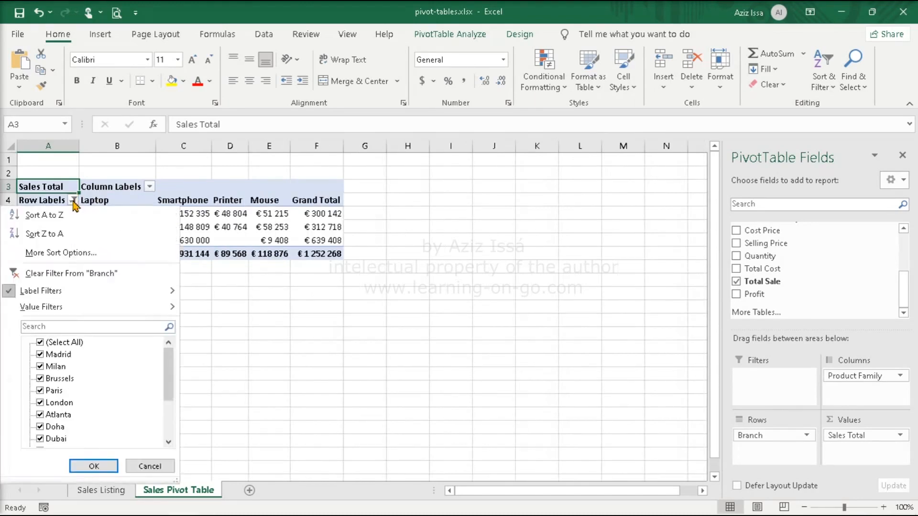
mouse_move(75, 292)
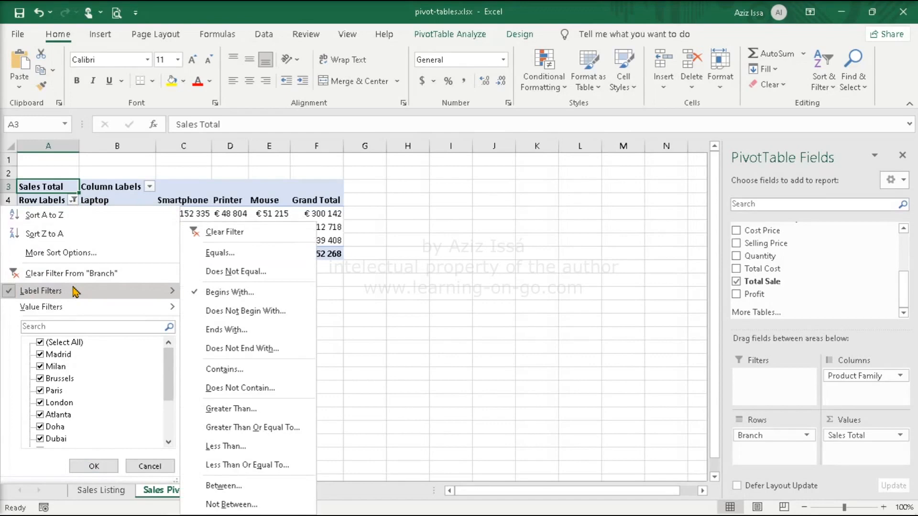
left_click(213, 231)
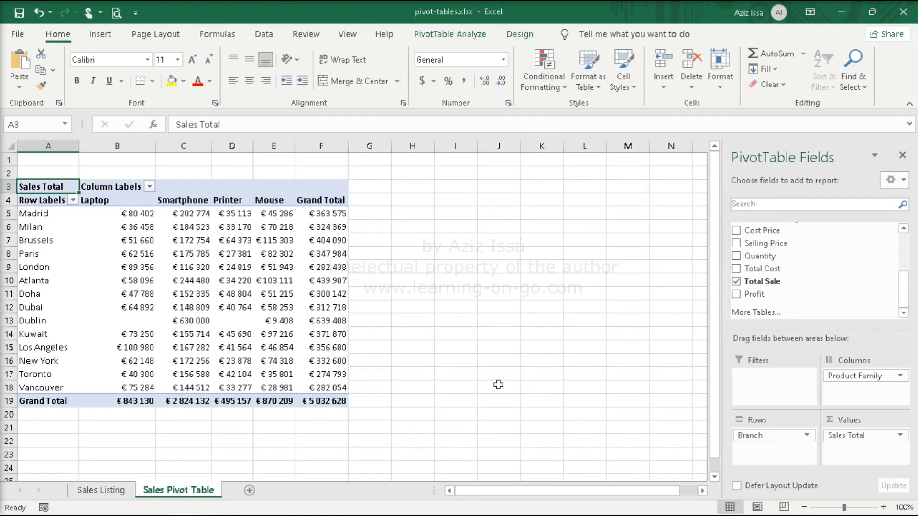
Step: Add Year as a report filter to the PivotTable and restrict it to 2020
left_click_drag(905, 294, 906, 240)
left_click_drag(782, 244, 782, 382)
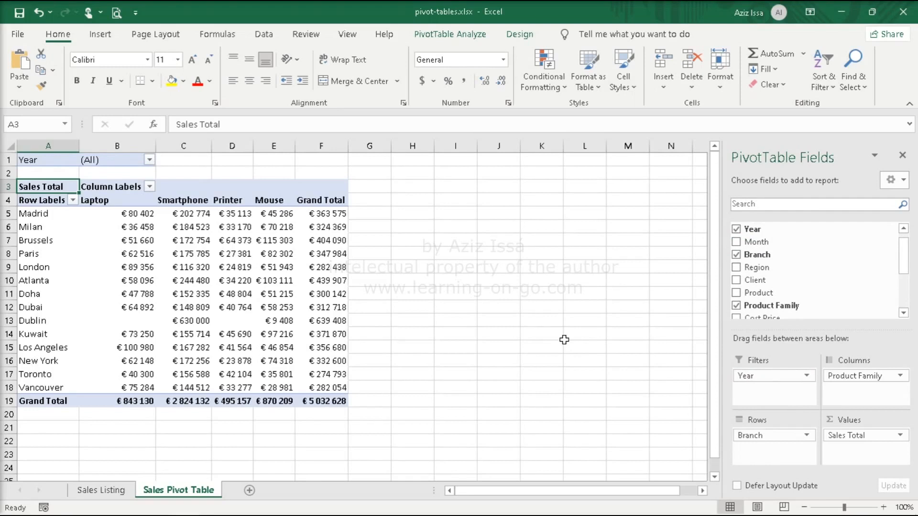
left_click(150, 160)
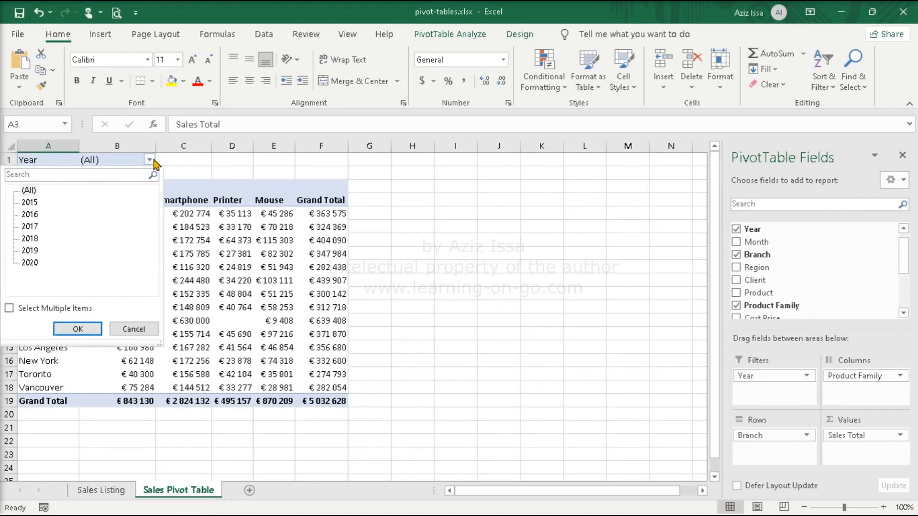
left_click(28, 264)
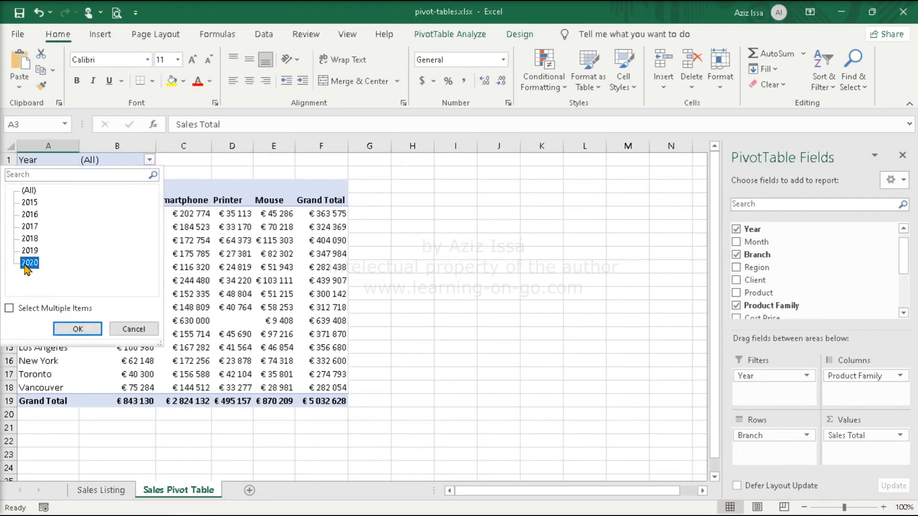
left_click(78, 329)
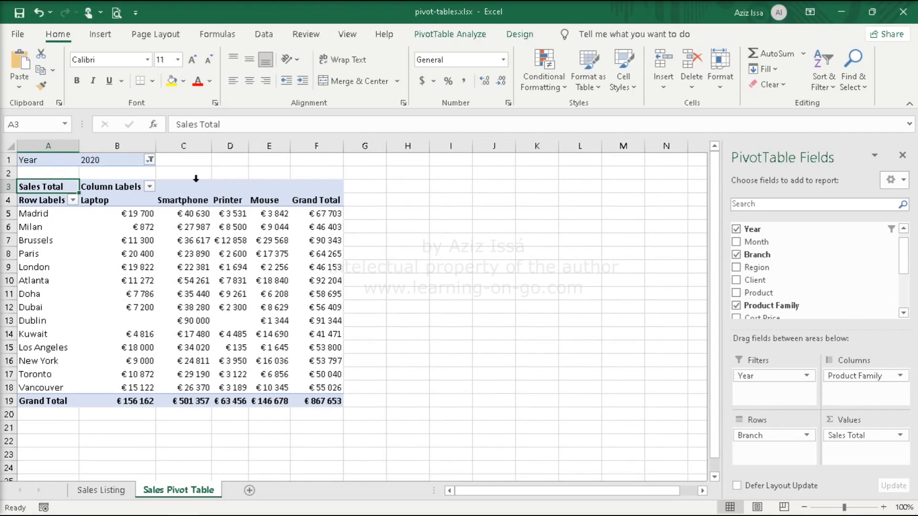
Step: Allow multiple items in the Year filter and include 2018 and 2019 along with 2020
left_click(151, 161)
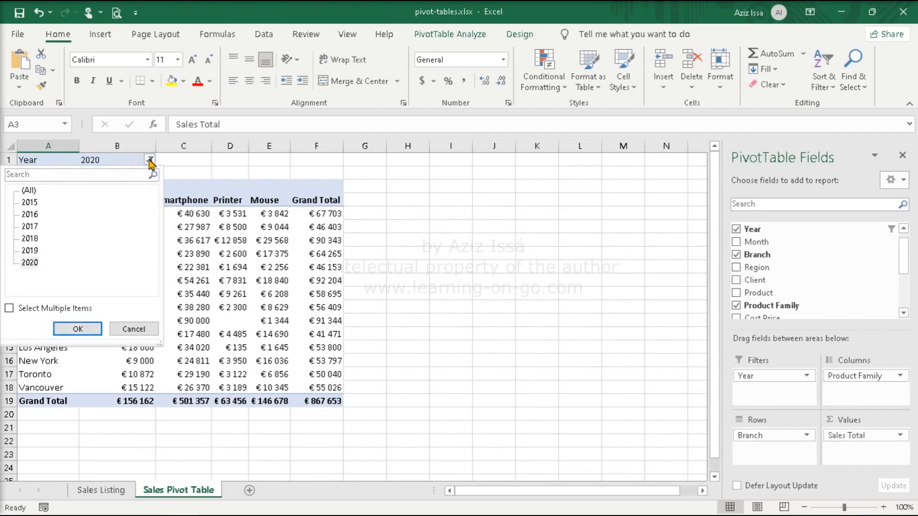
left_click(57, 312)
left_click(24, 238)
left_click(24, 250)
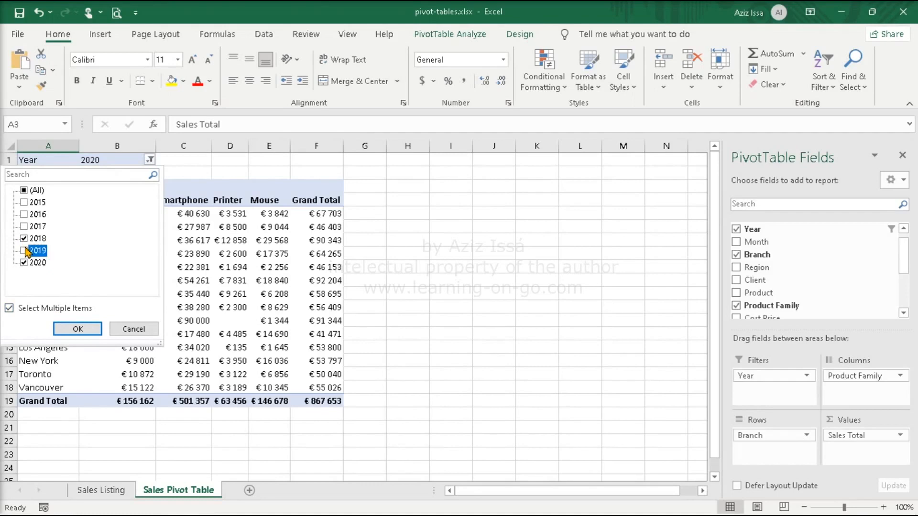
left_click(79, 331)
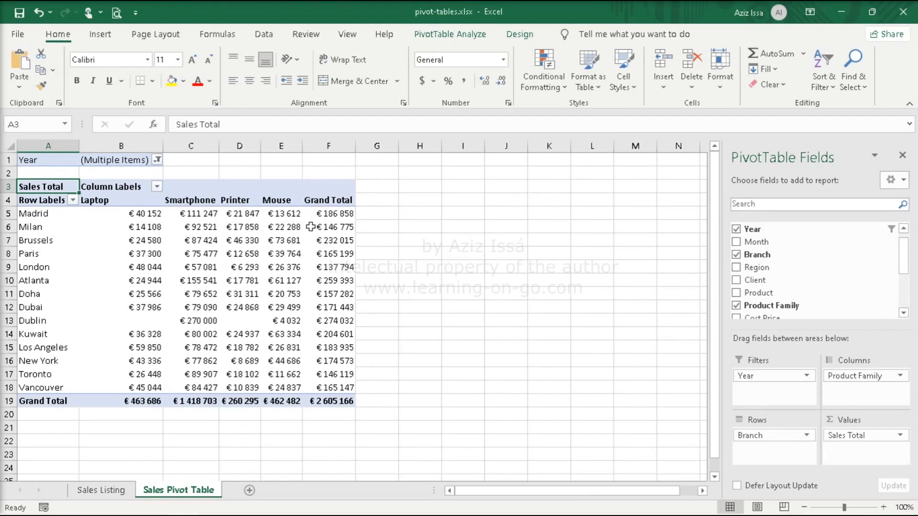
Step: Reset the Year report filter to include all years
left_click(158, 160)
left_click(24, 191)
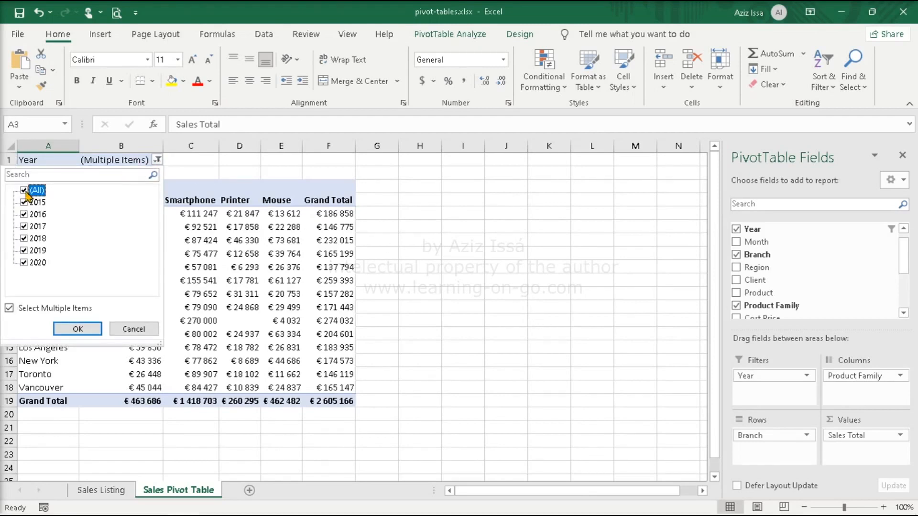
left_click(79, 329)
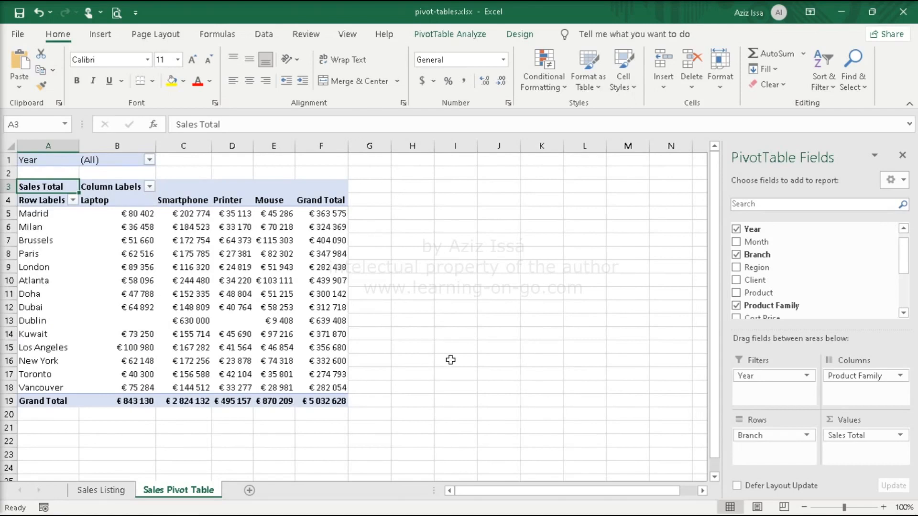